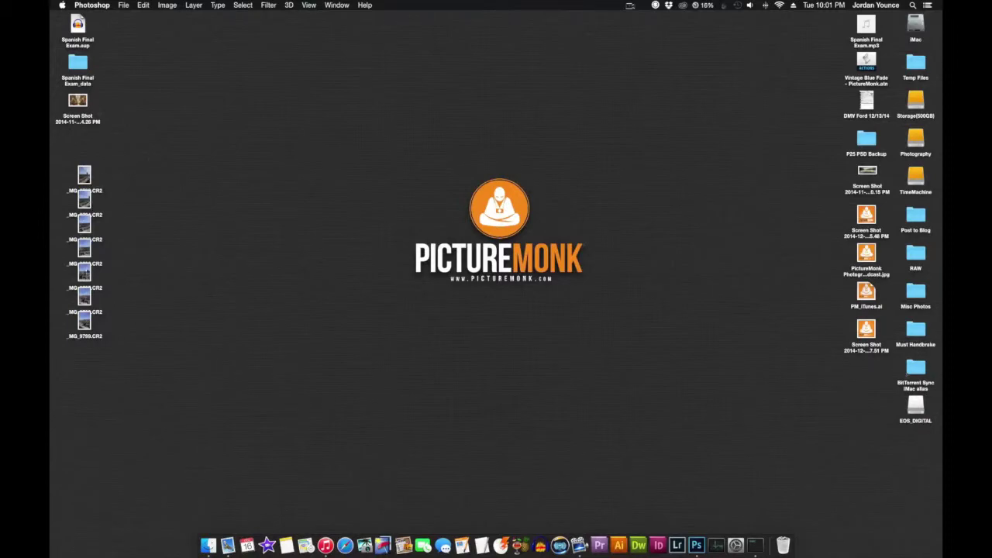
Step: Marquee-select the column of seven .CR2 rooftop photos on the desktop
left_click_drag(124, 355, 65, 164)
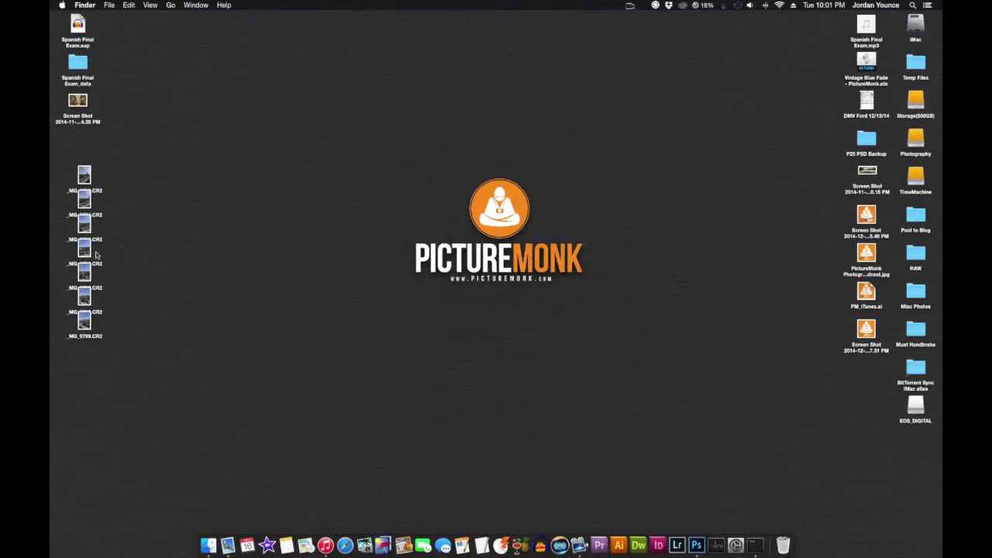
Step: Open the seven CR2 files in Camera Raw; set Highlights -76, Shadows +60, Contrast +12, Temperature 6200
left_click_drag(125, 163, 81, 395)
left_click_drag(83, 177, 696, 547)
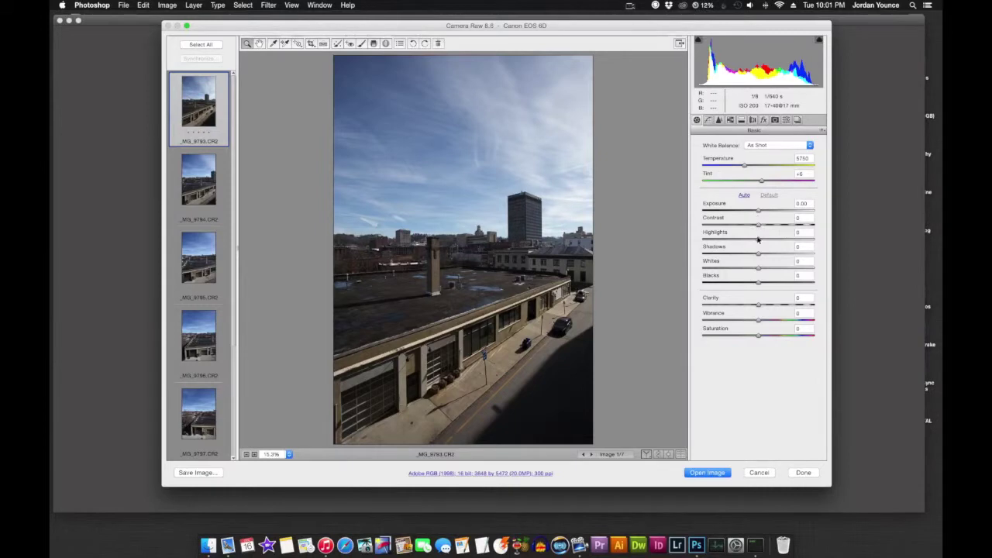
left_click_drag(757, 238, 792, 256)
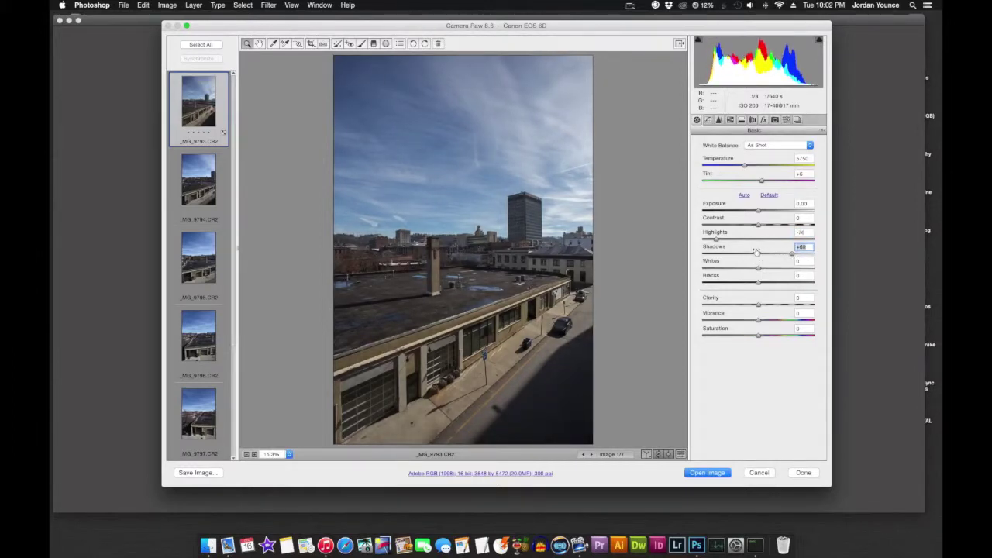
left_click_drag(757, 224, 765, 226)
left_click_drag(745, 166, 749, 166)
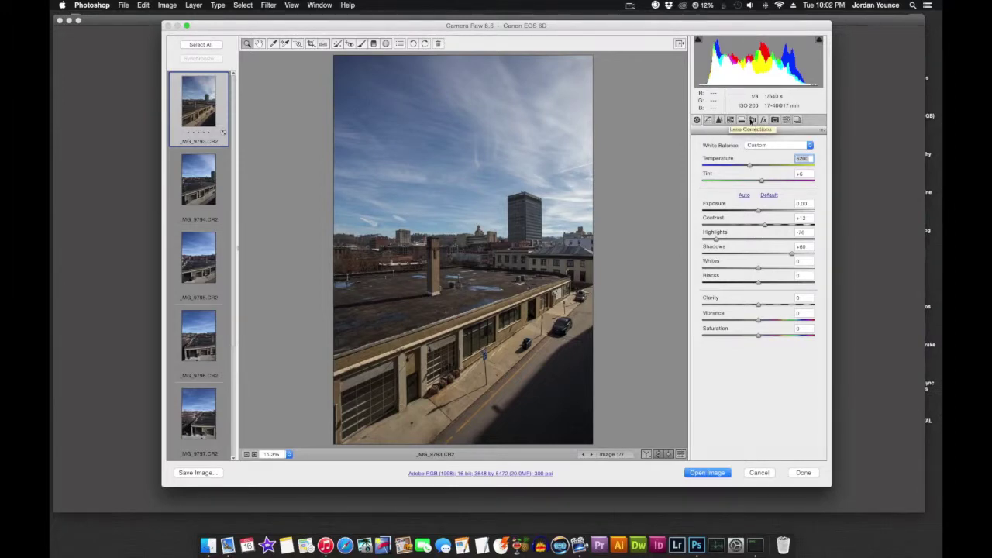
Step: Enable the Canon lens profile correction and set the first photo's Vibrance to +21
left_click(751, 120)
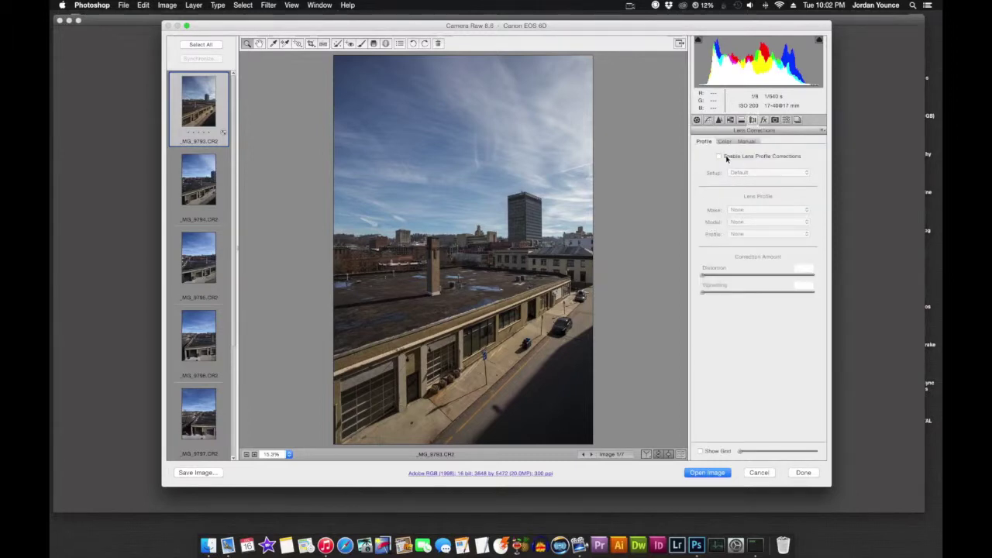
left_click(724, 156)
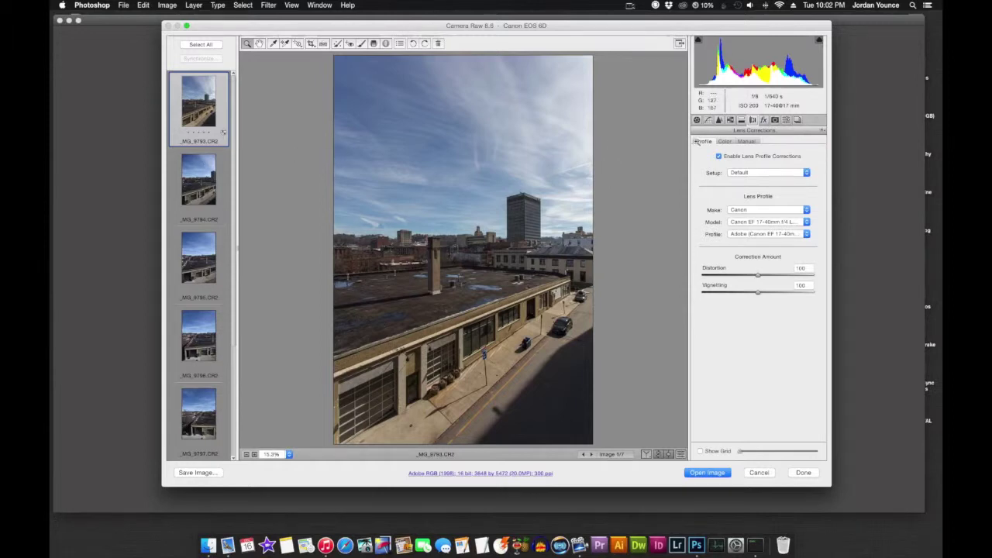
left_click(696, 120)
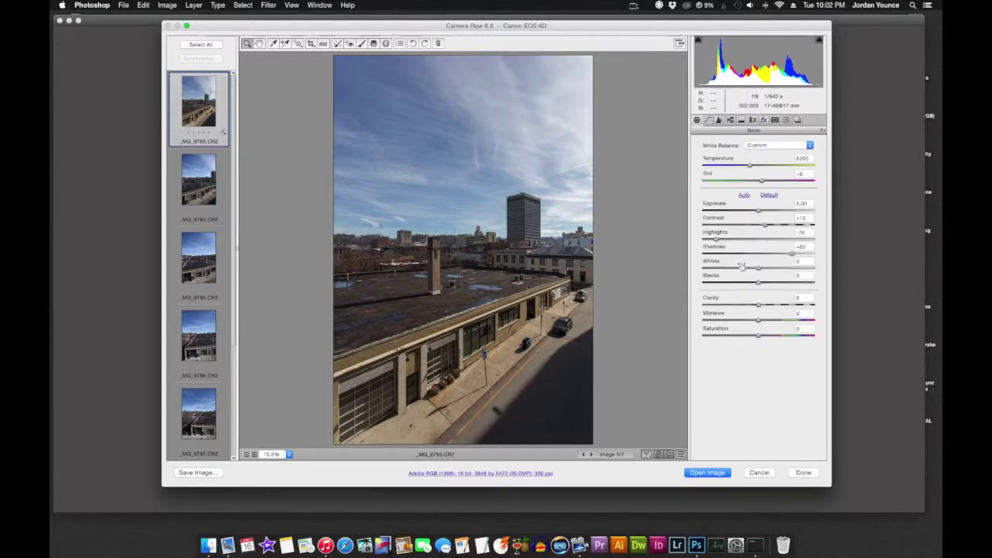
mouse_move(758, 319)
left_mouse_down()
mouse_move(778, 320)
mouse_move(769, 319)
left_mouse_up()
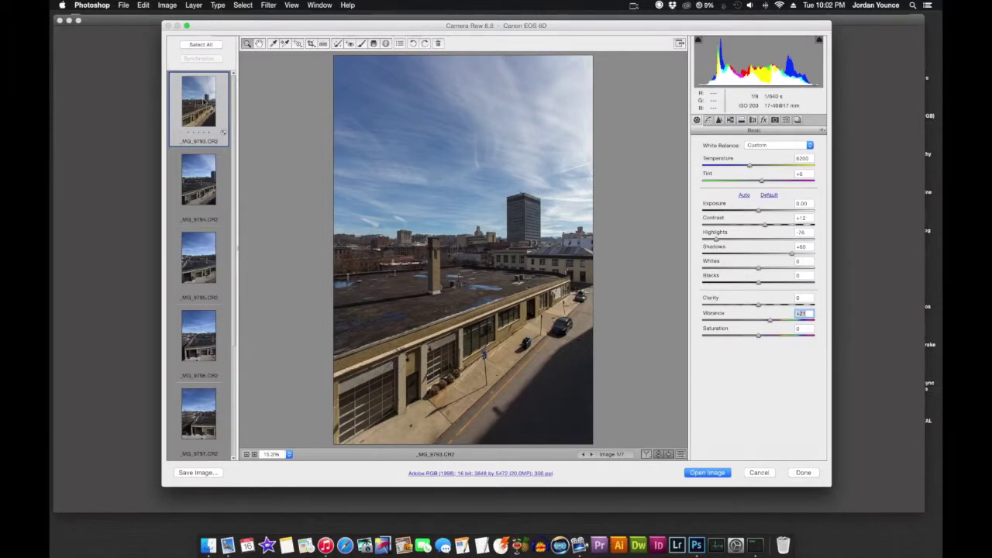
scroll(215, 385, "down", 4)
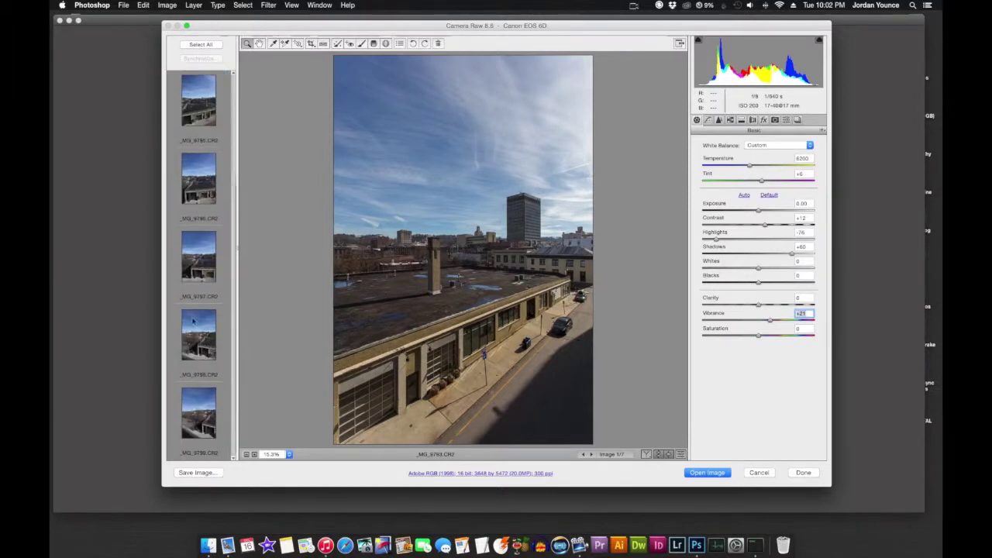
Step: Synchronize the first photo's Camera Raw settings across all seven raw photos
scroll(217, 155, "up", 2)
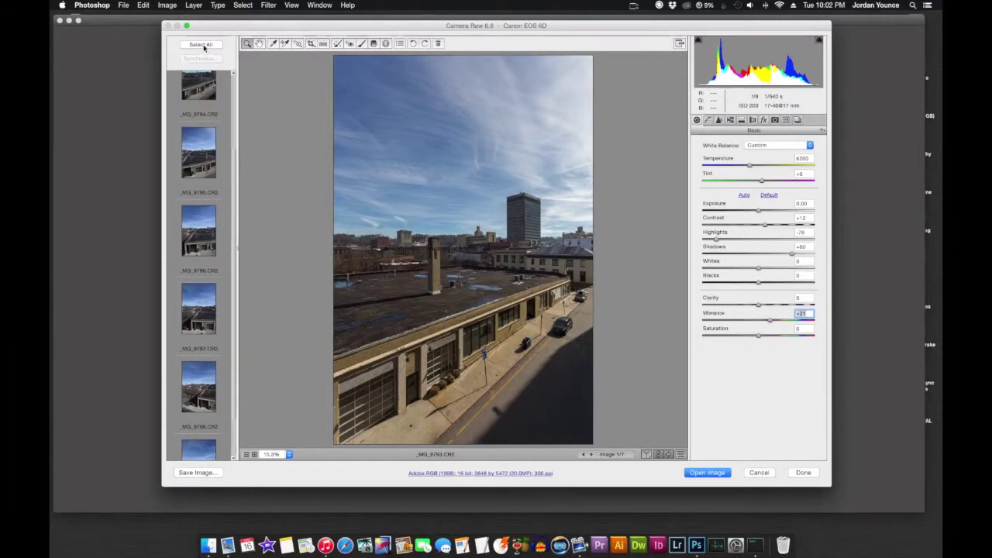
left_click(201, 44)
left_click(208, 59)
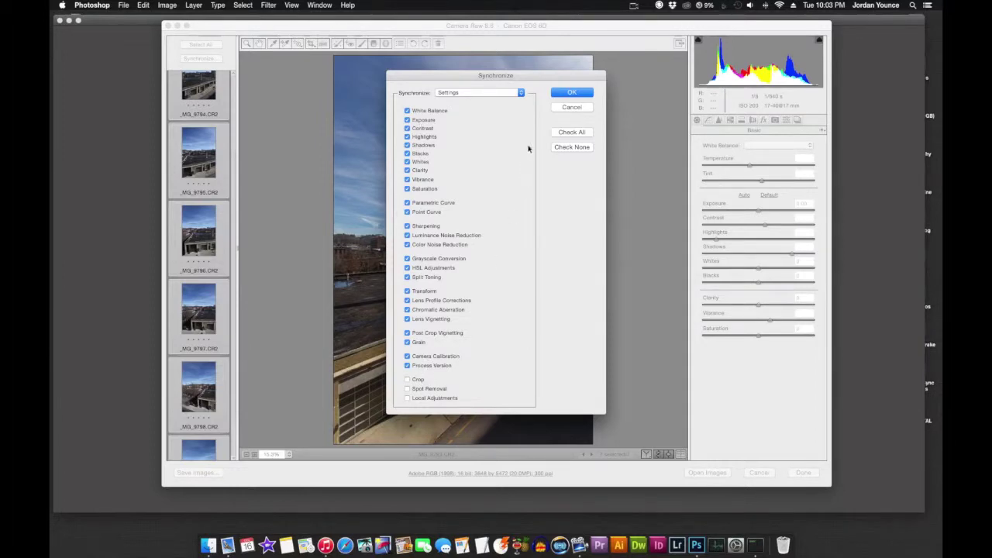
left_click(570, 94)
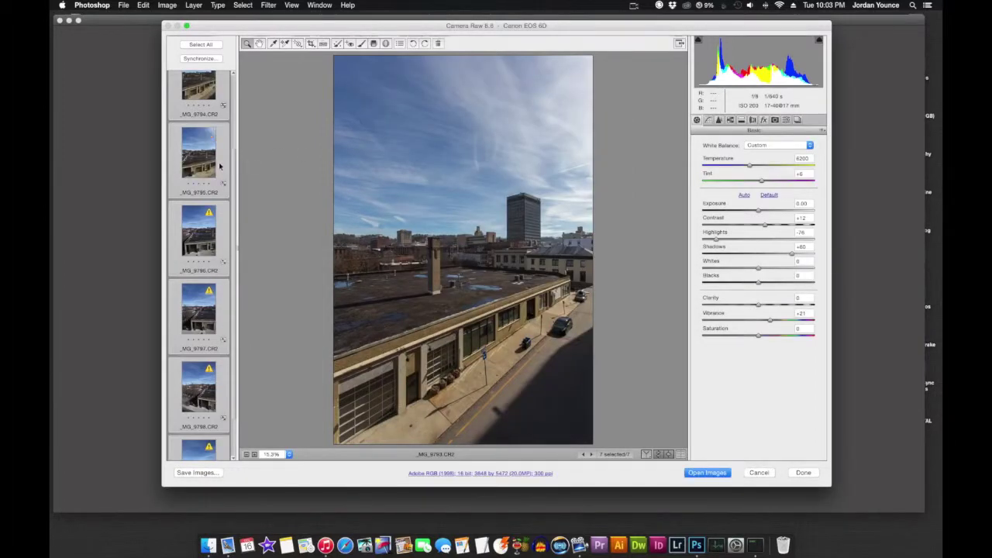
Step: Preview _MG_9798 and _MG_9797, then open all seven photos as Photoshop documents
scroll(205, 340, "down", 2)
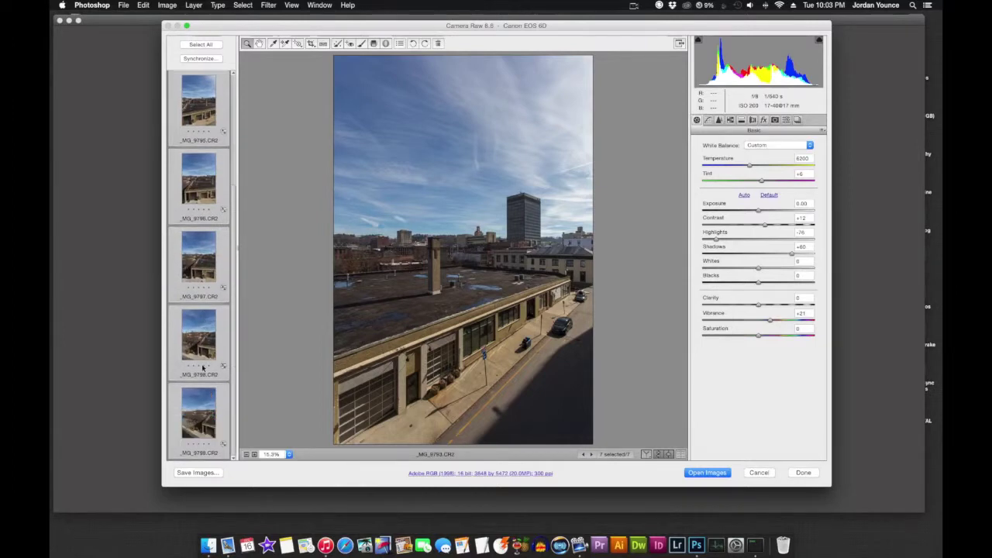
left_click(204, 335)
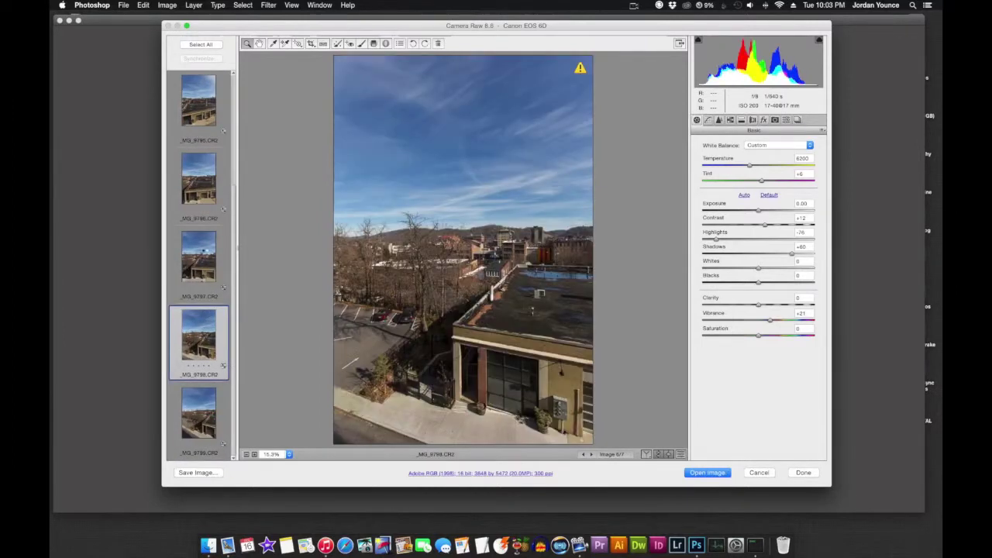
left_click(205, 250)
scroll(198, 157, "up", 6)
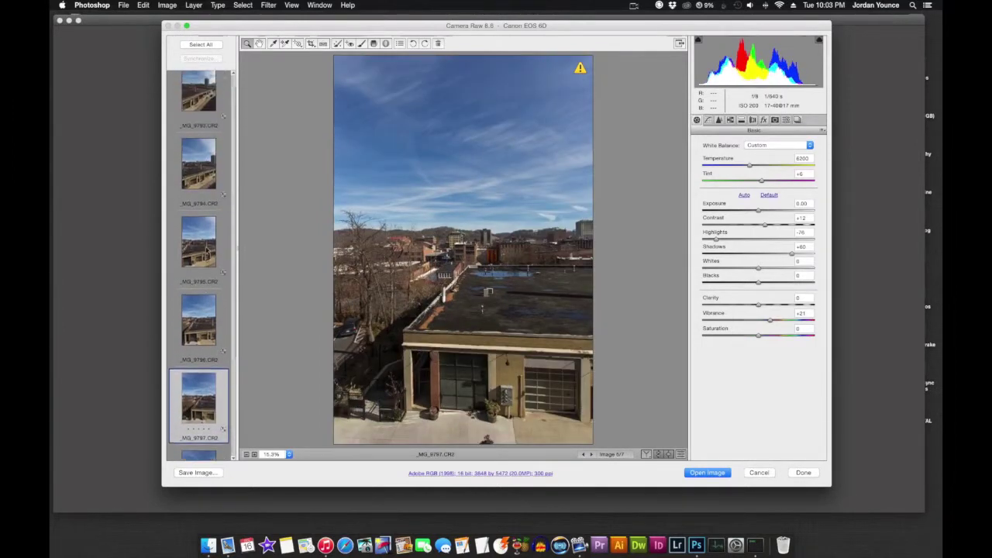
left_click(194, 48)
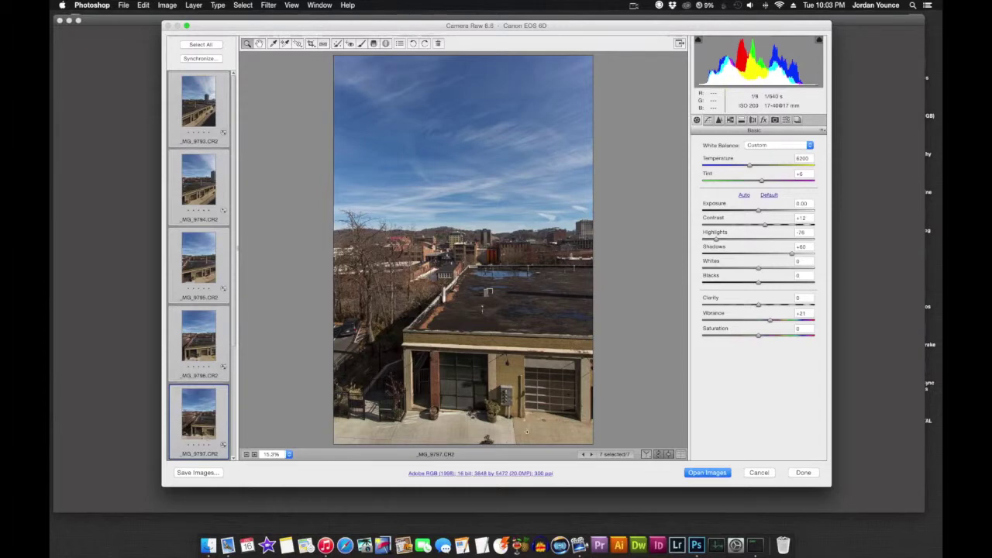
left_click(699, 474)
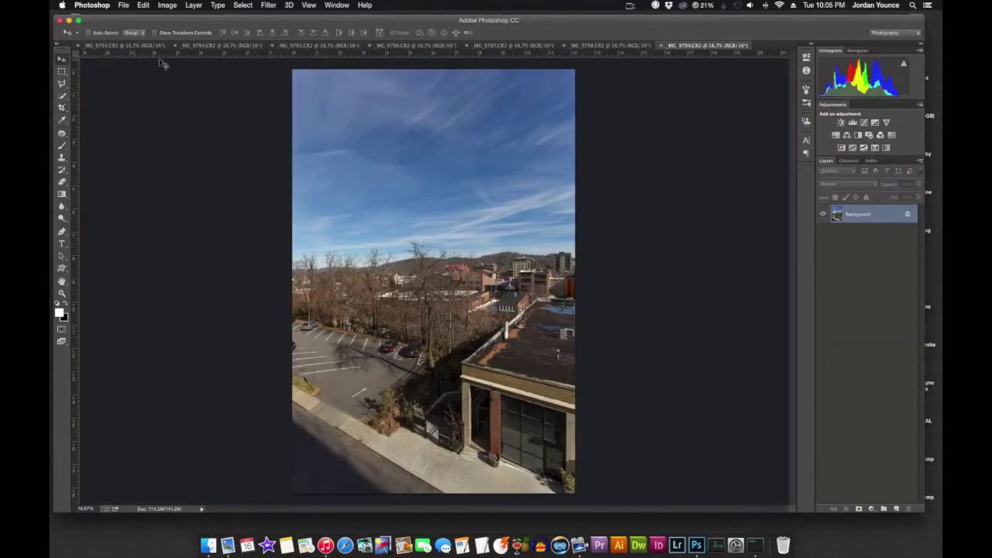
Step: Flip through the seven document tabs, _MG_9793 to _MG_9799, to check each adjusted photo
left_click(586, 47)
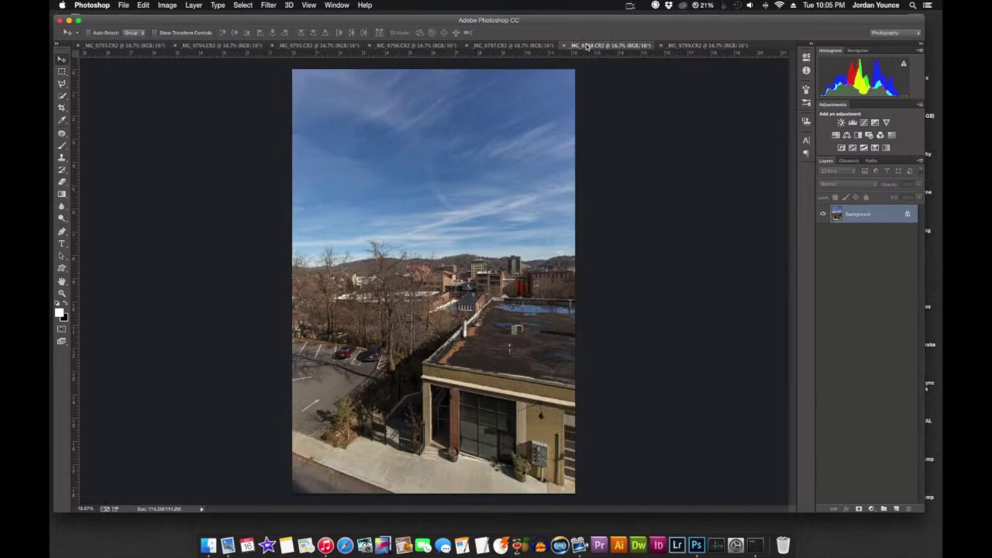
left_click(518, 48)
left_click(425, 48)
left_click(319, 49)
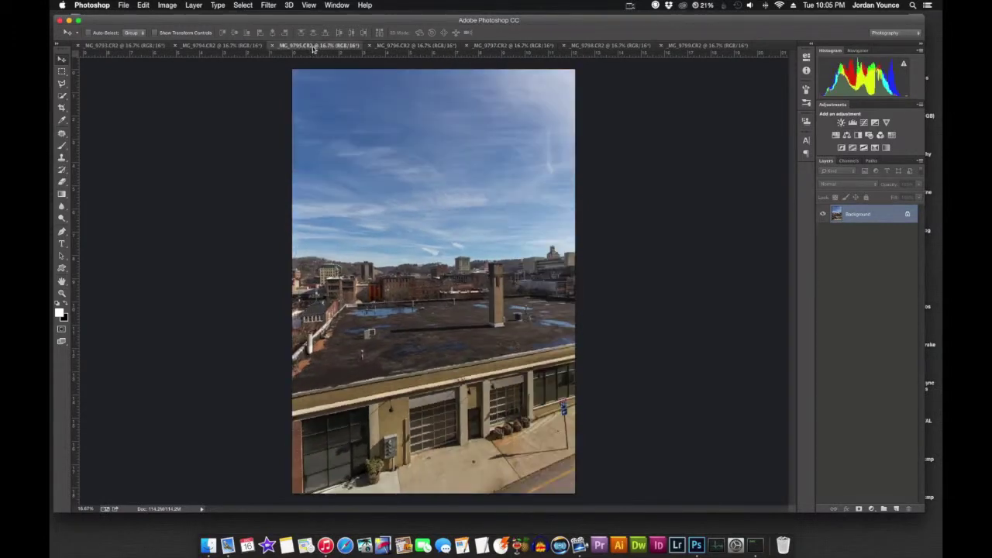
left_click(221, 48)
left_click(124, 46)
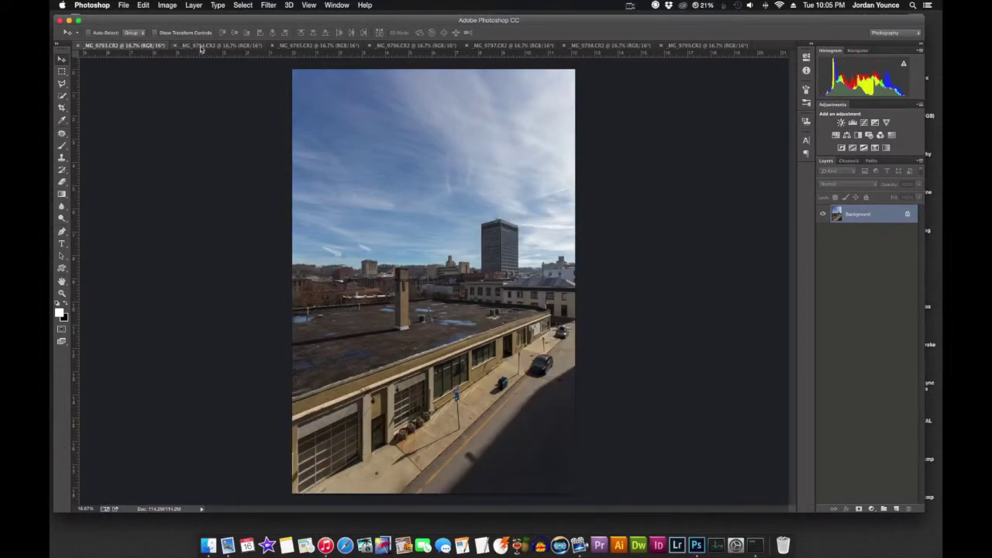
left_click(221, 47)
left_click(319, 47)
left_click(416, 46)
left_click(490, 48)
left_click(610, 47)
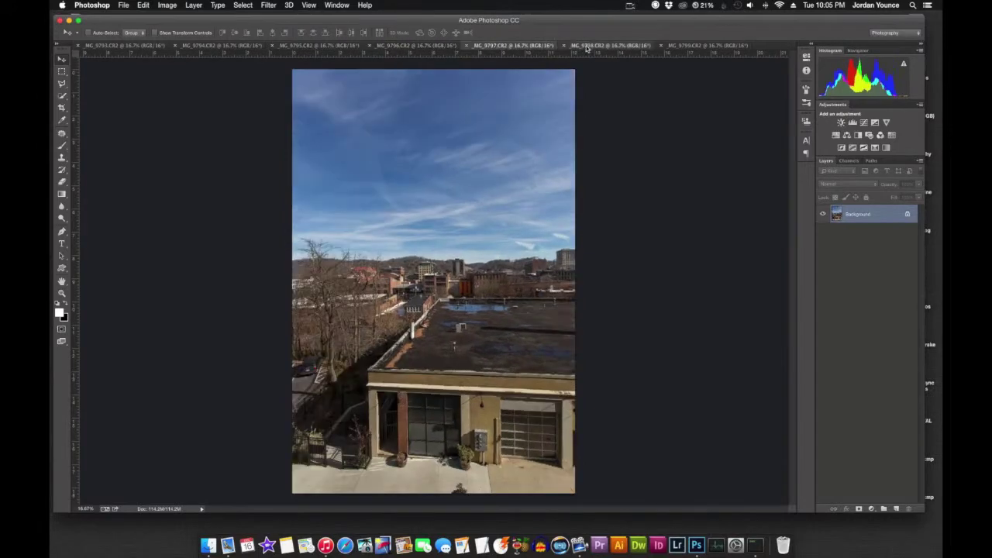
left_click(707, 47)
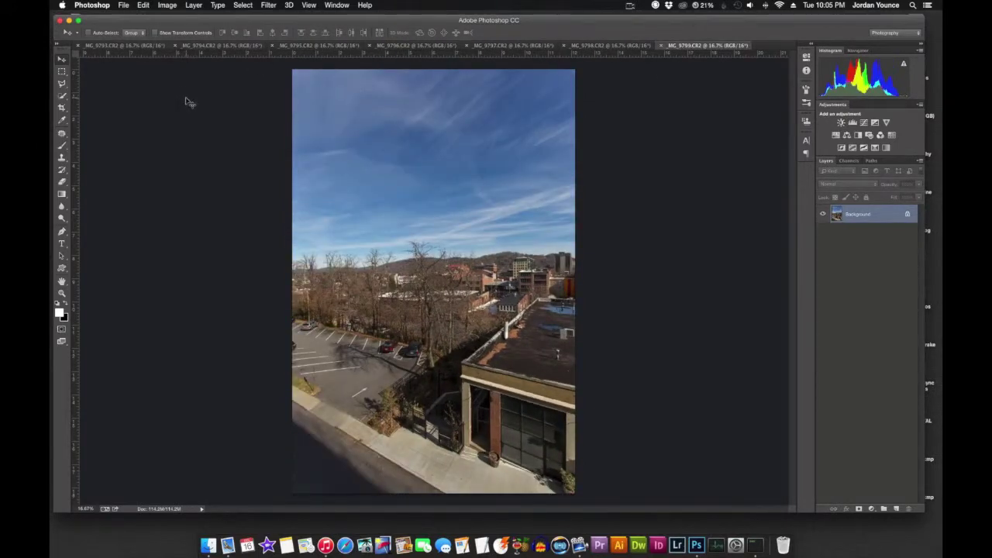
Step: Photomerge all seven open files with Geometric Distortion Correction enabled
left_click(123, 6)
mouse_move(176, 215)
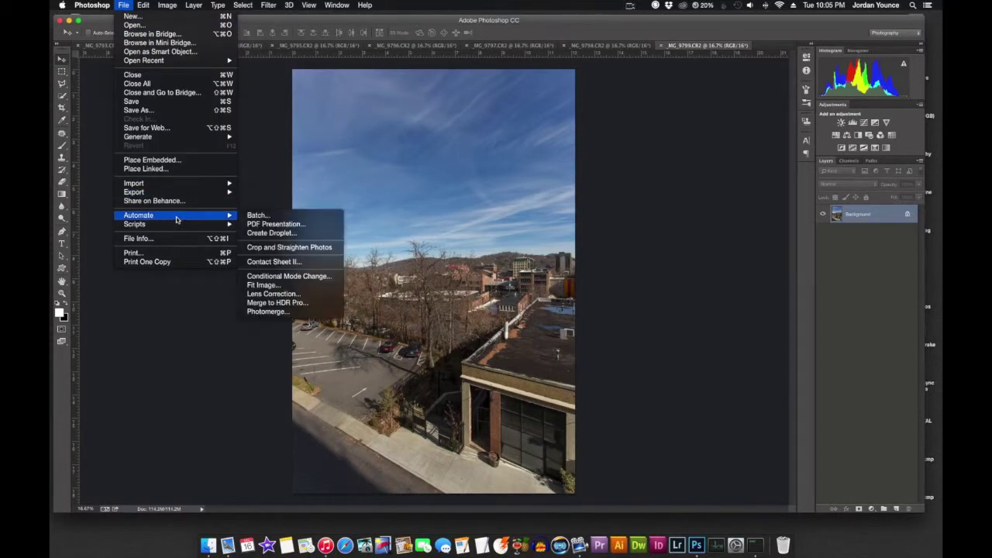
left_click(286, 312)
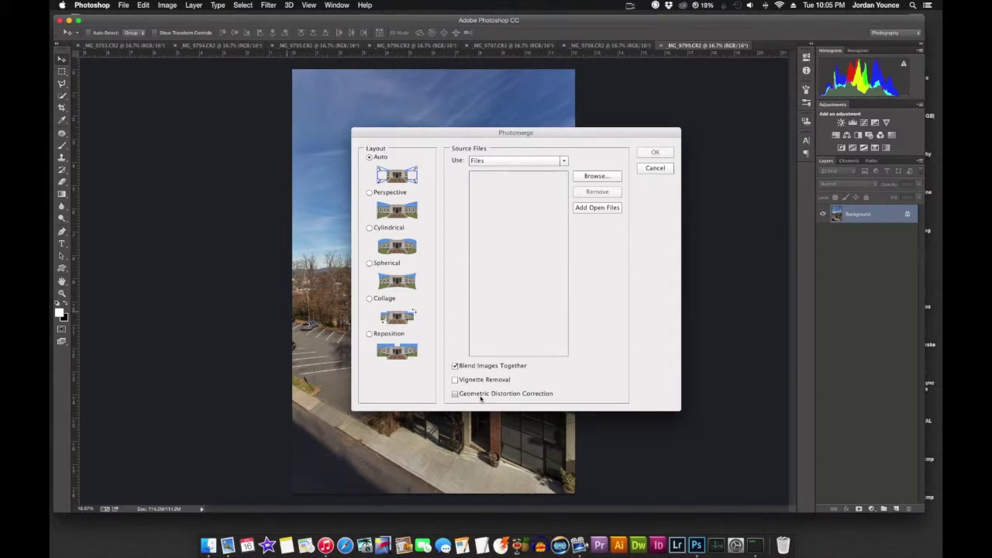
left_click(480, 397)
left_click(587, 210)
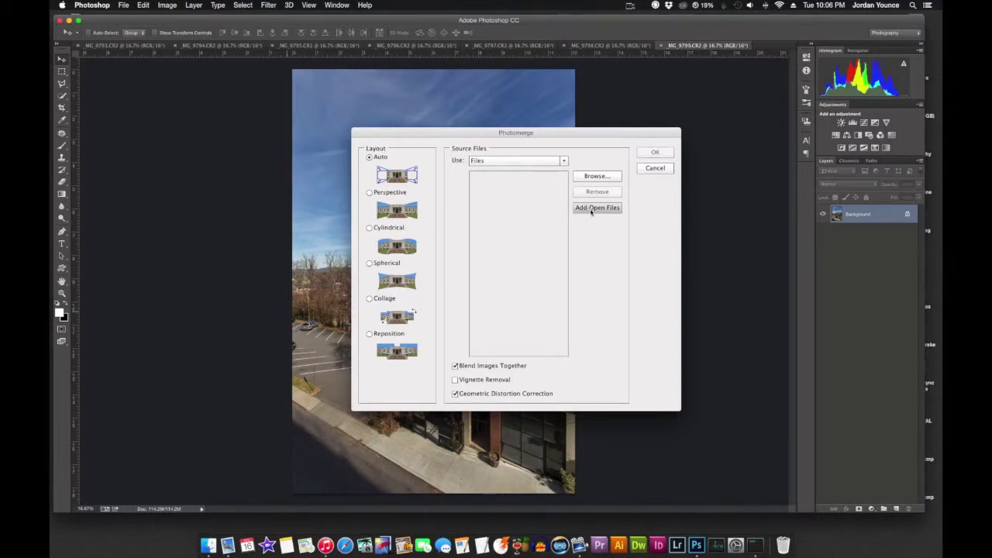
left_click(591, 210)
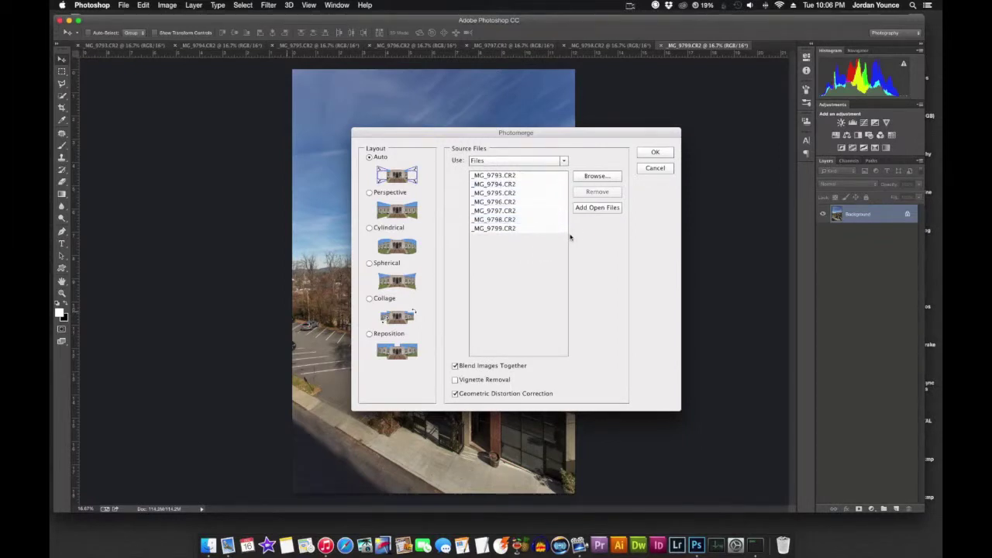
left_click_drag(502, 131, 476, 129)
left_click(632, 152)
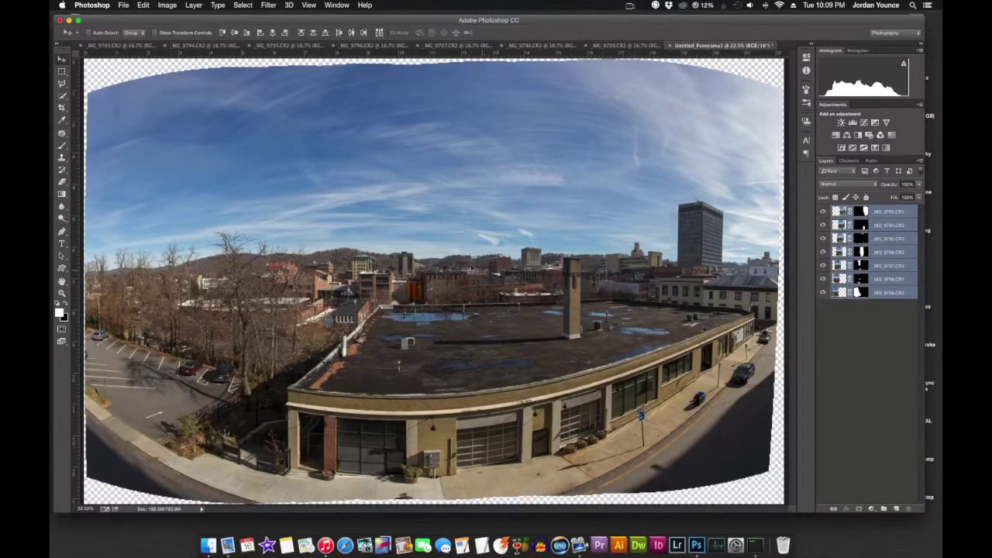
Step: Pan across the zoomed-in panorama to inspect the blended seams between photos
scroll(290, 263, "up", 10)
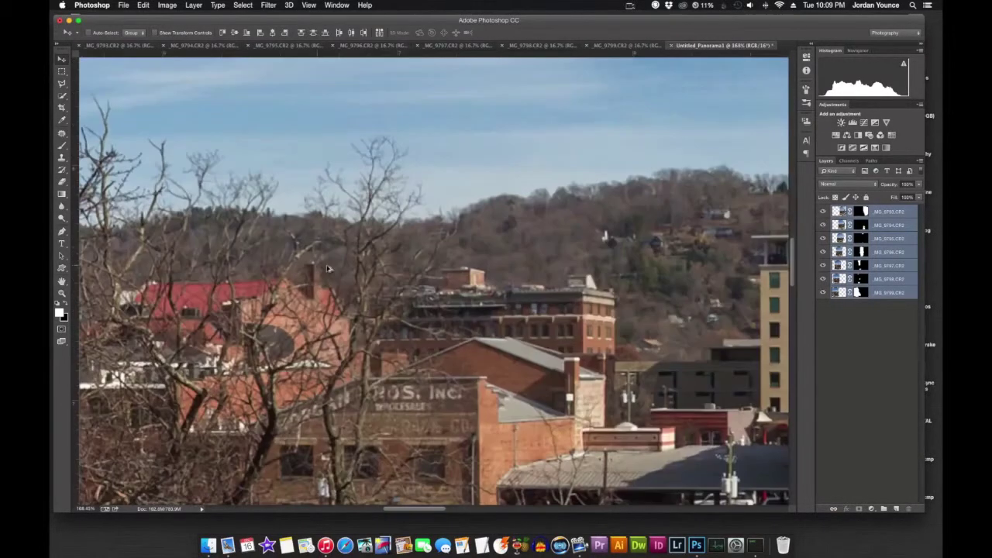
scroll(337, 268, "right", 10)
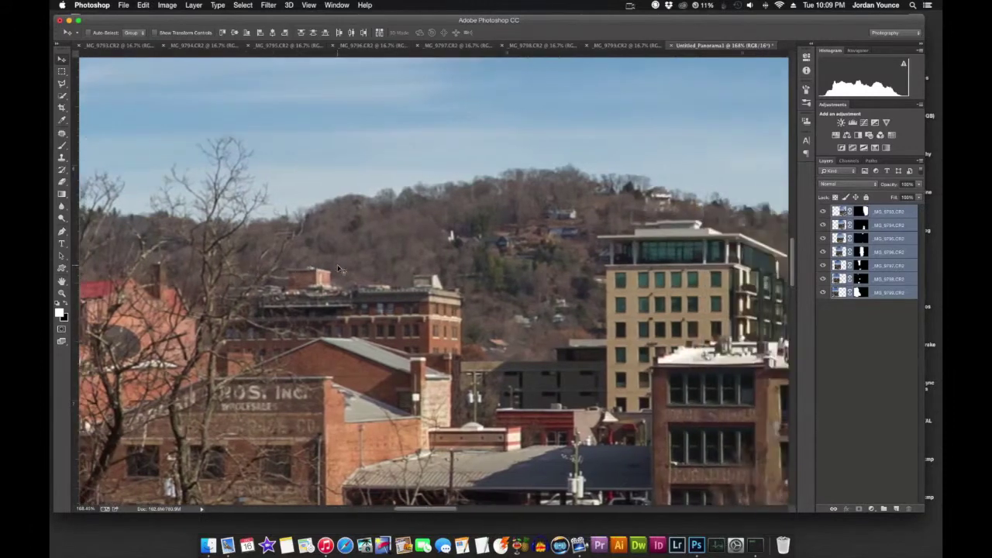
scroll(337, 269, "right", 10)
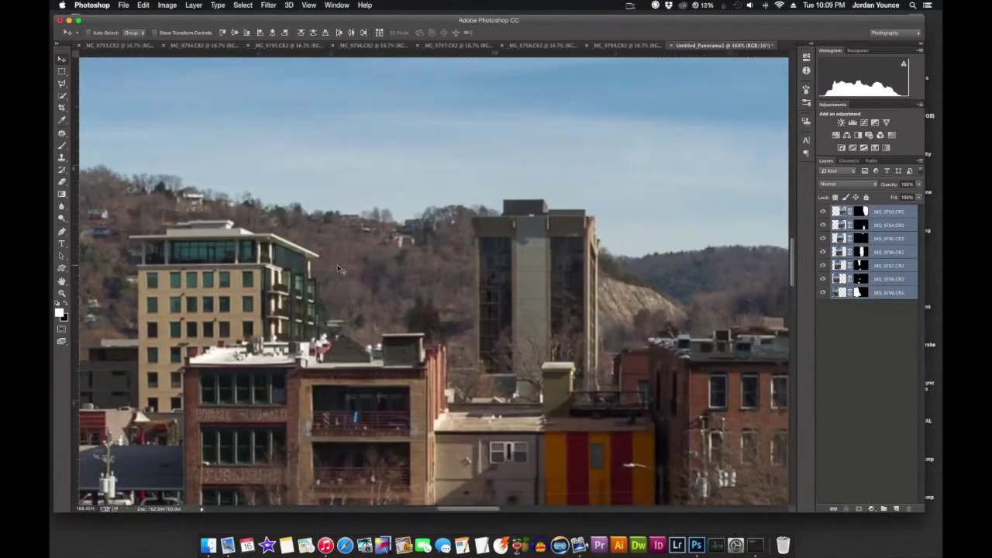
scroll(339, 269, "right", 10)
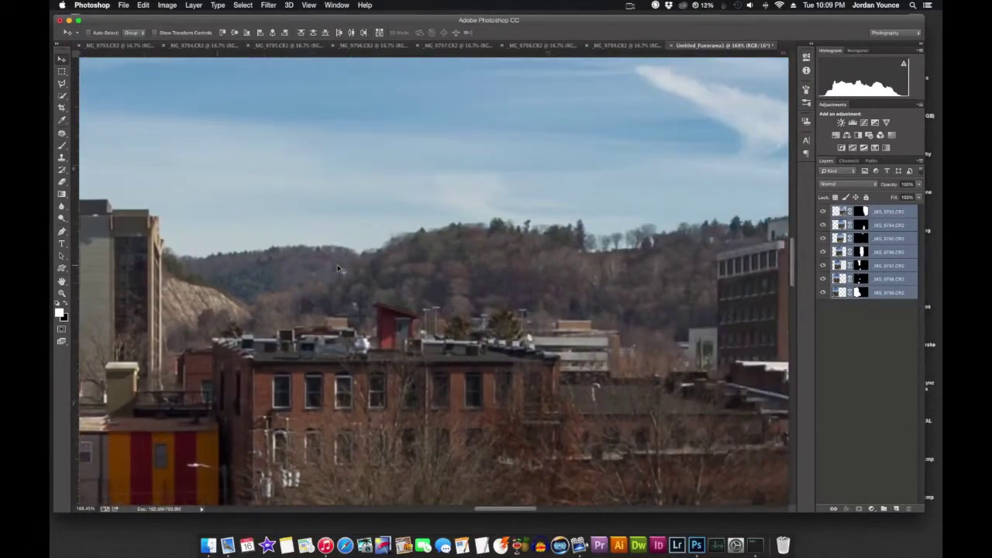
scroll(337, 267, "right", 10)
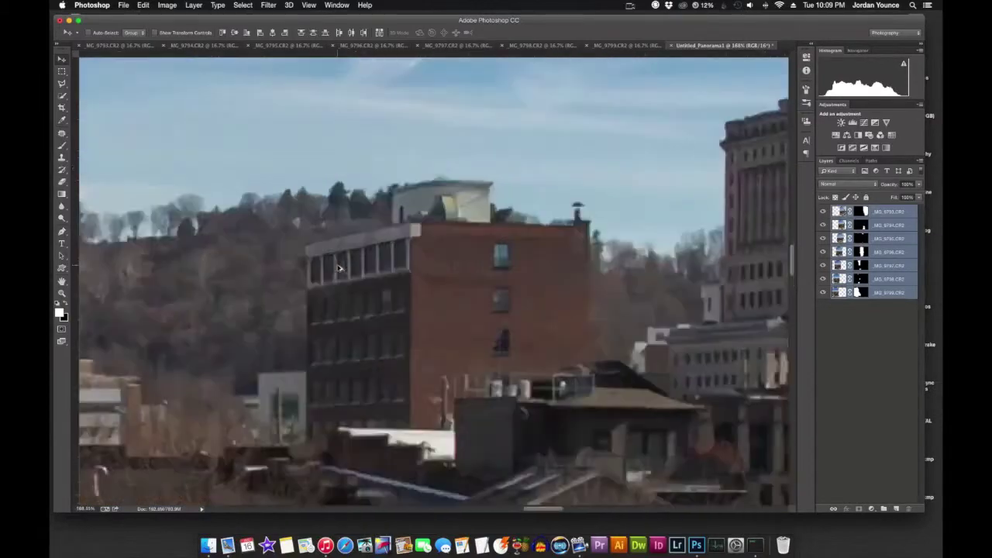
scroll(337, 267, "down", 5)
scroll(338, 269, "down", 3)
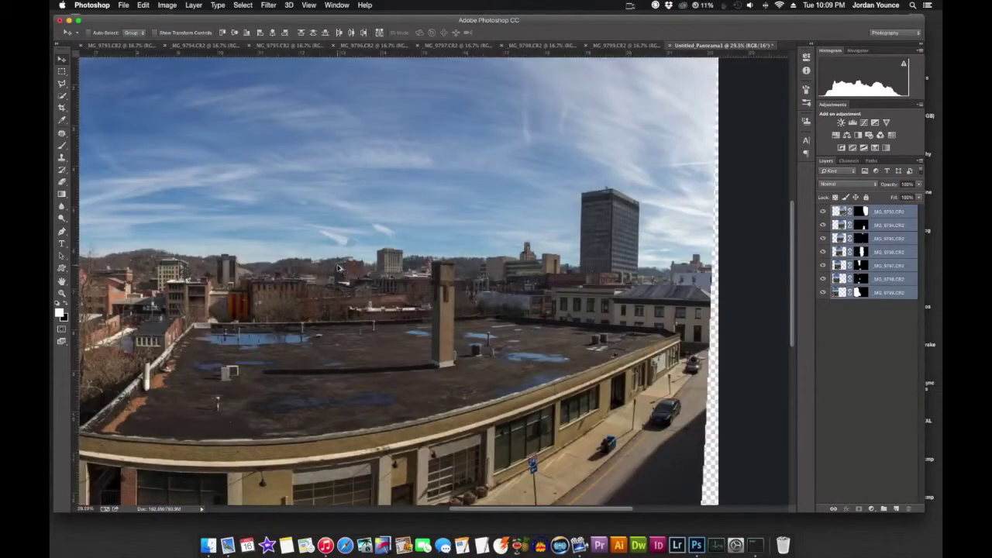
key("super+0")
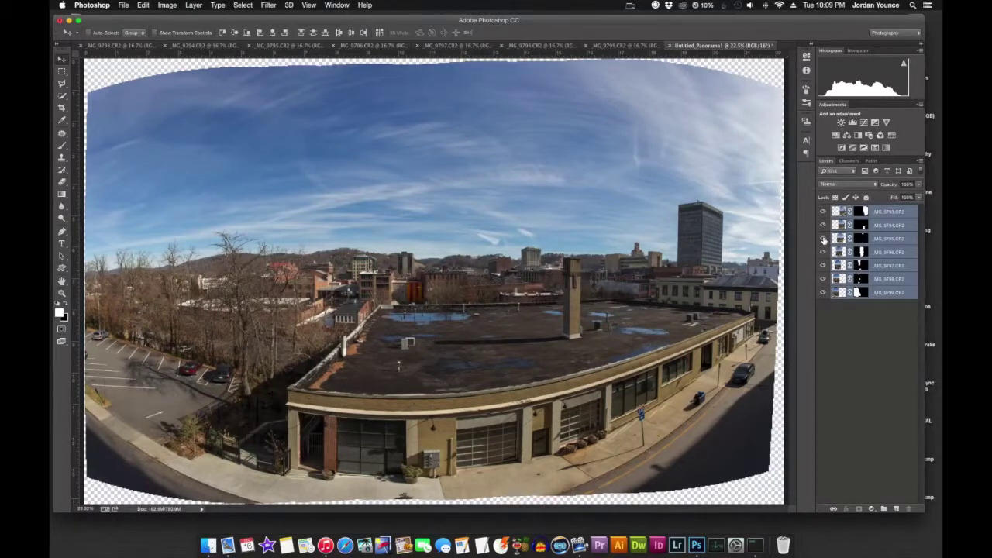
left_click(823, 212)
left_click(822, 212)
left_click(822, 224)
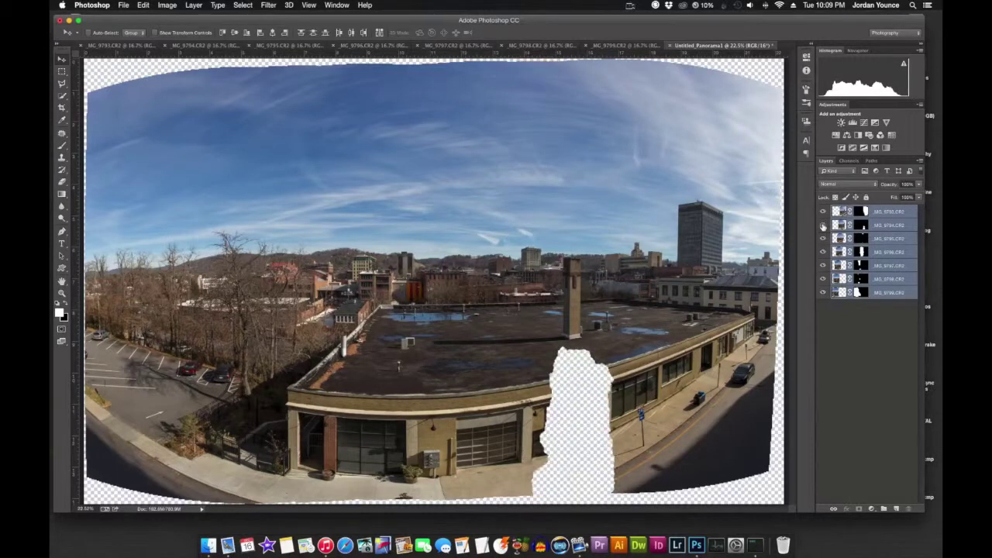
left_click(823, 224)
left_click(823, 238)
left_click(823, 238)
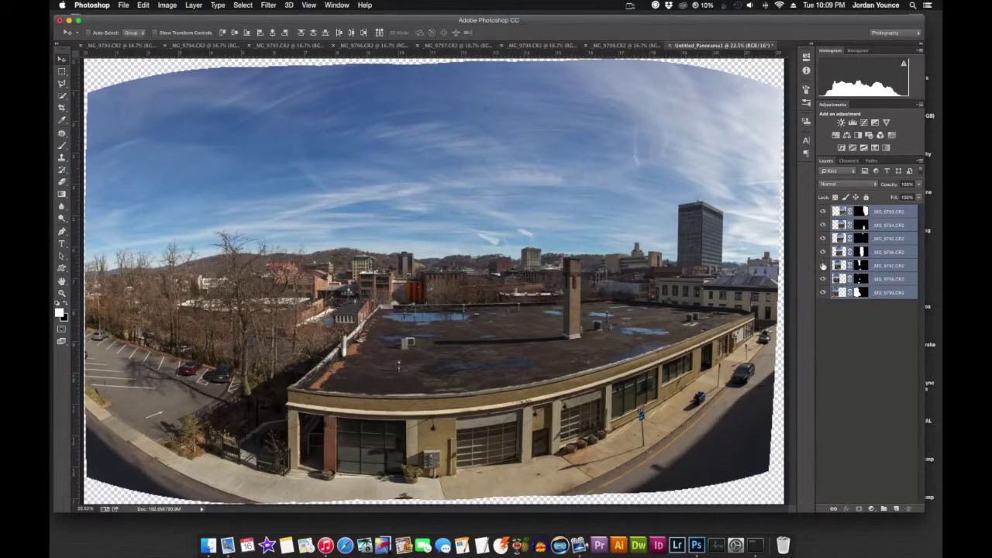
left_click(823, 264)
left_click(823, 265)
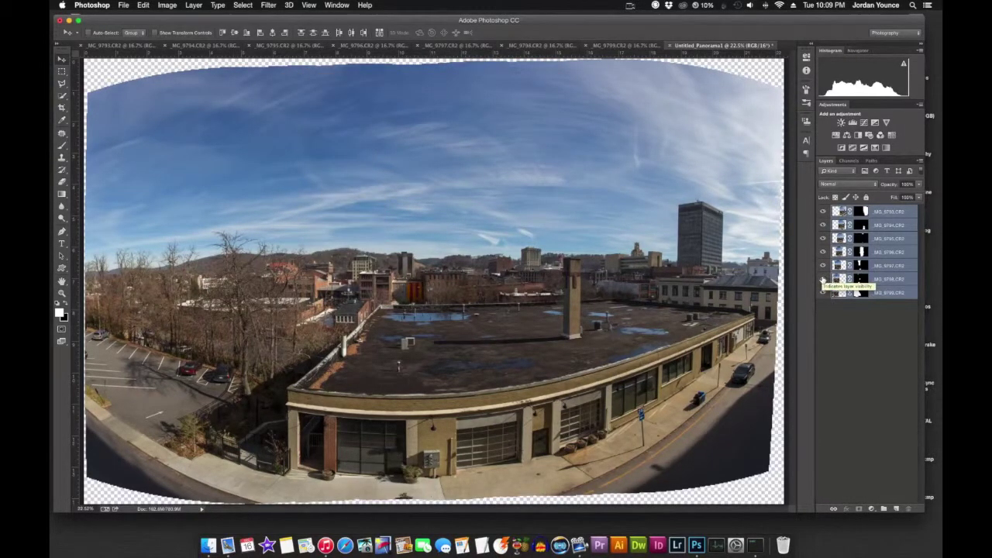
left_click(823, 279)
left_click(823, 279)
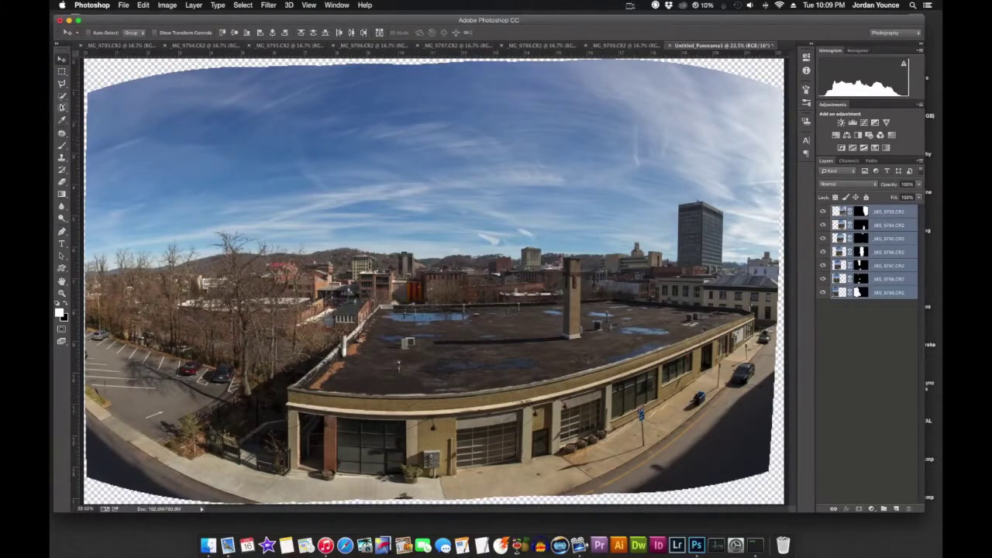
left_click(61, 107)
Step: Crop all four edges inward past the empty curved borders, then merge the layers
left_click(274, 34)
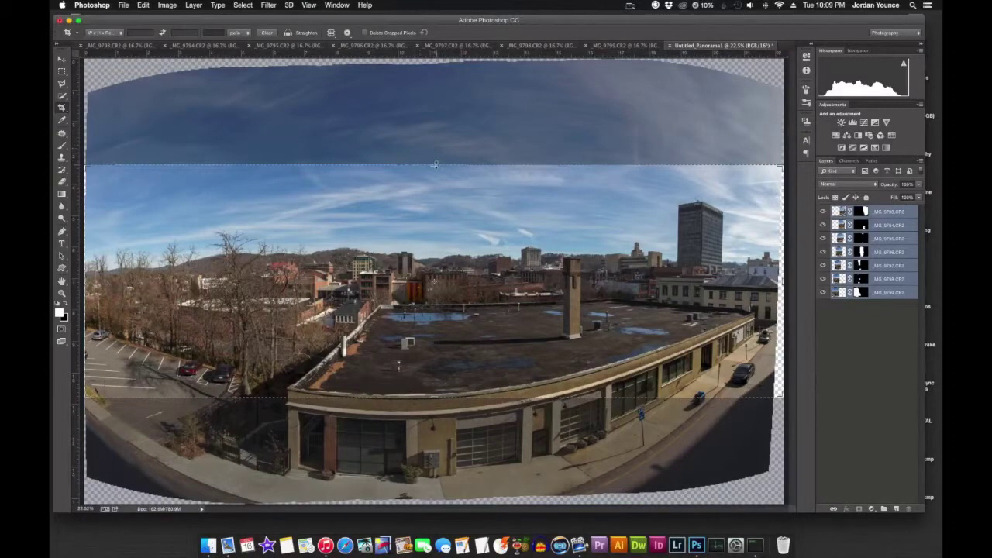
left_click_drag(435, 164, 429, 138)
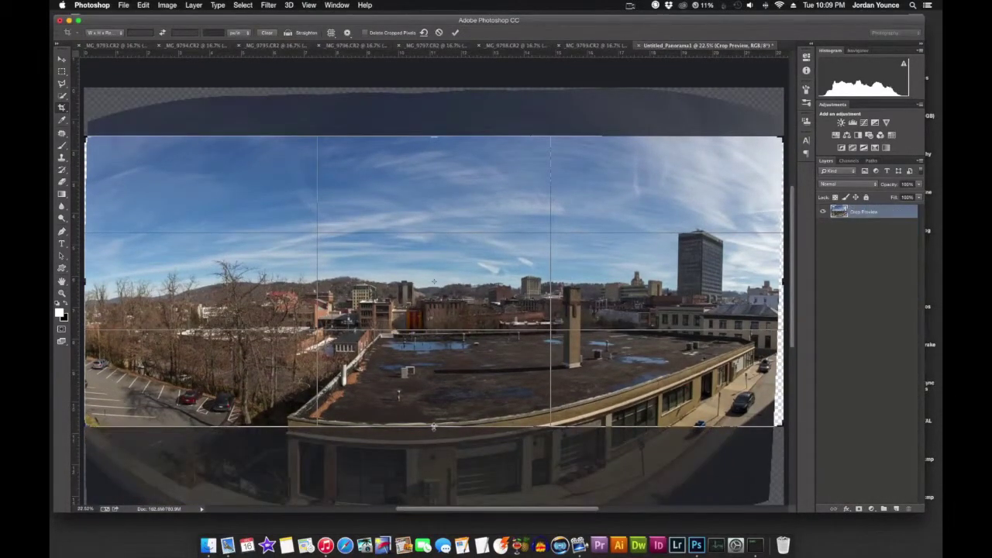
left_click_drag(433, 427, 434, 460)
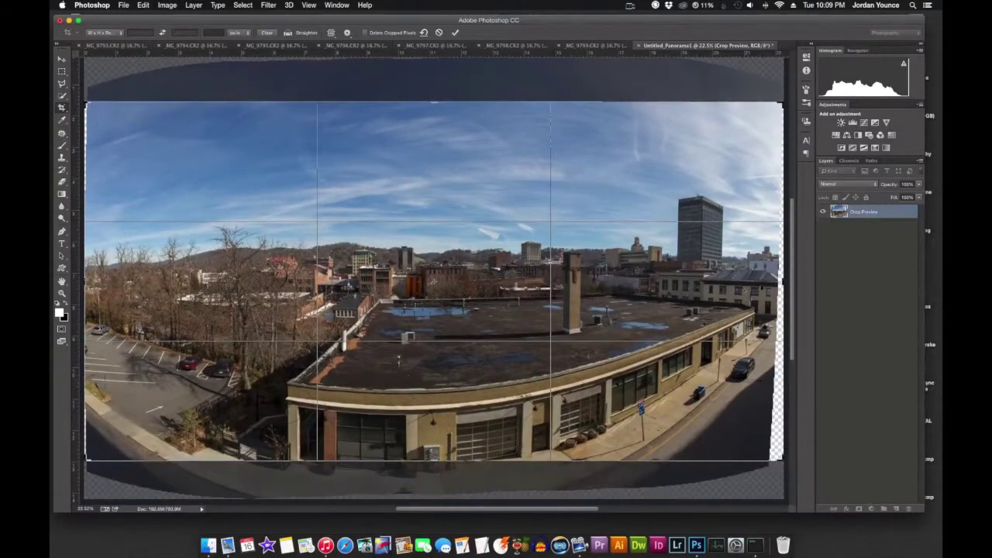
left_click_drag(783, 287, 774, 281)
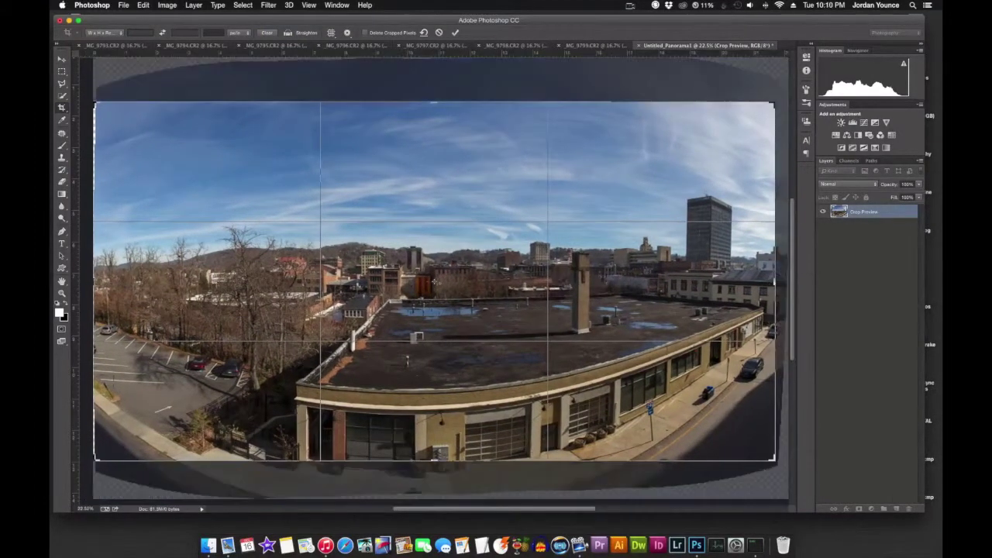
left_click_drag(93, 282, 95, 280)
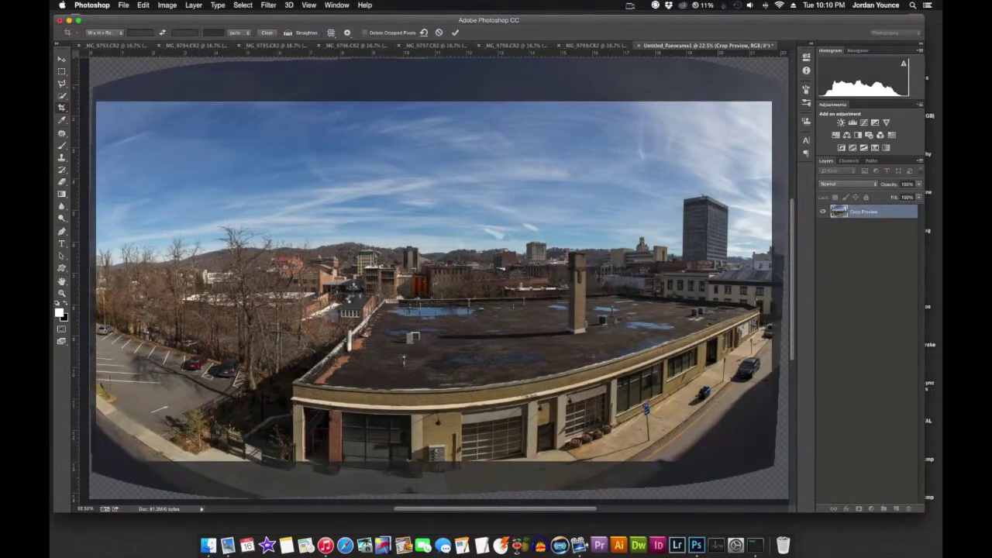
key("Return")
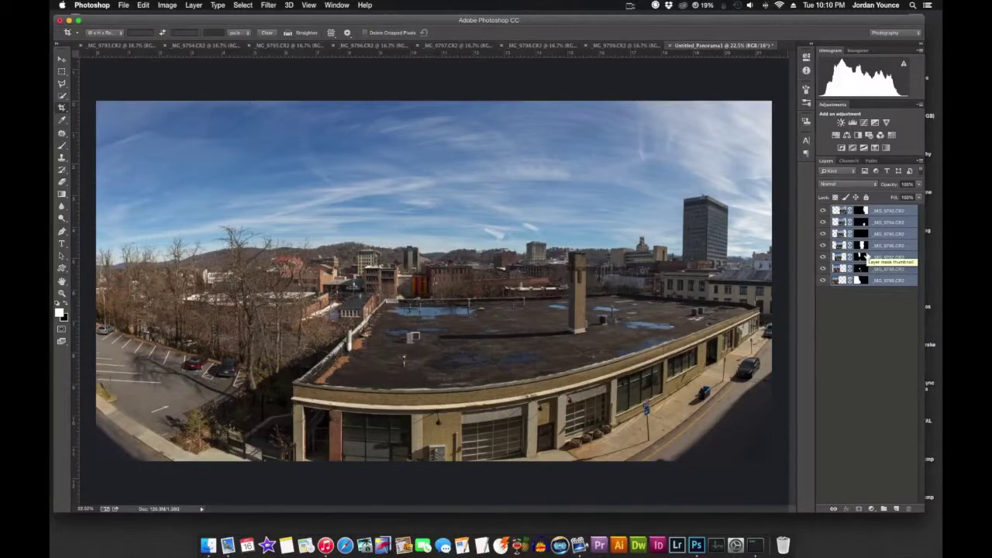
key("super+e")
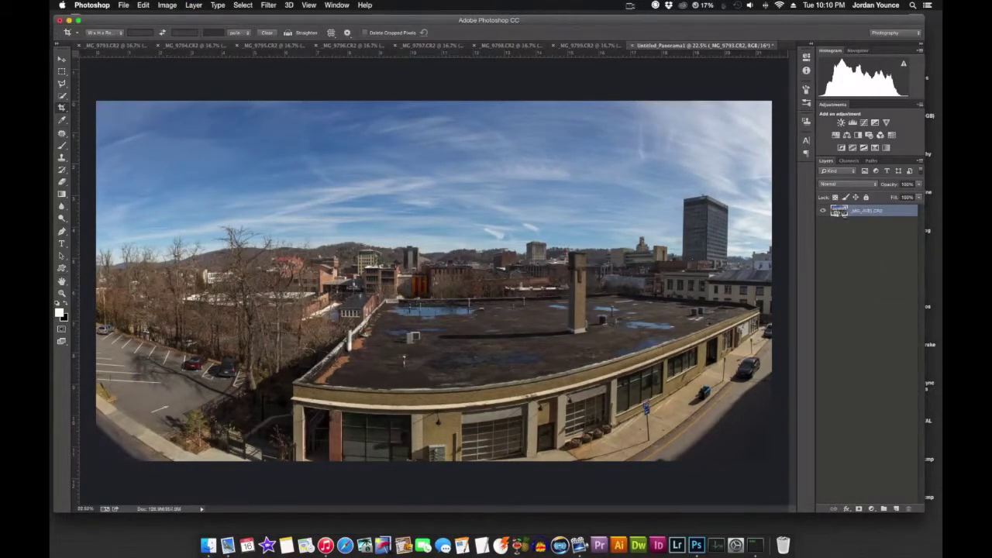
Step: Toggle the merged layer's visibility off and on to verify the single flattened layer
left_click(822, 211)
left_click(823, 210)
left_click(125, 6)
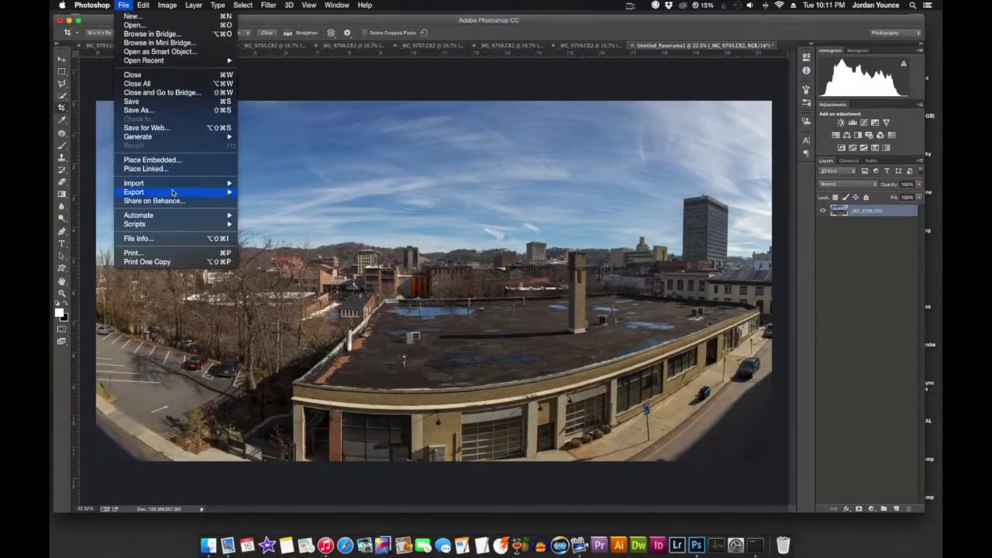
Step: Save a layerless TIFF copy, Untitled_Panorama1.tif, to the Desktop, then hide Photoshop
left_click(139, 110)
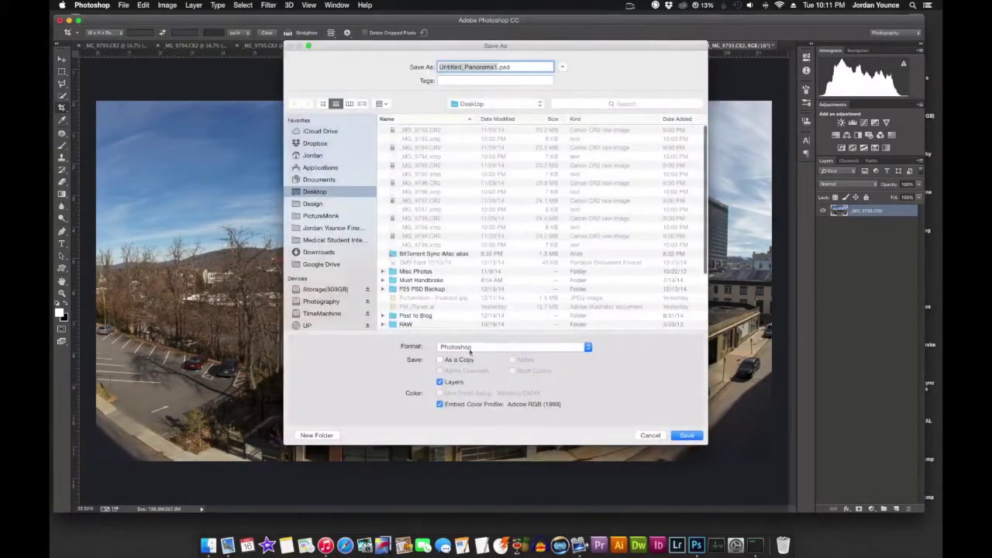
left_click(469, 347)
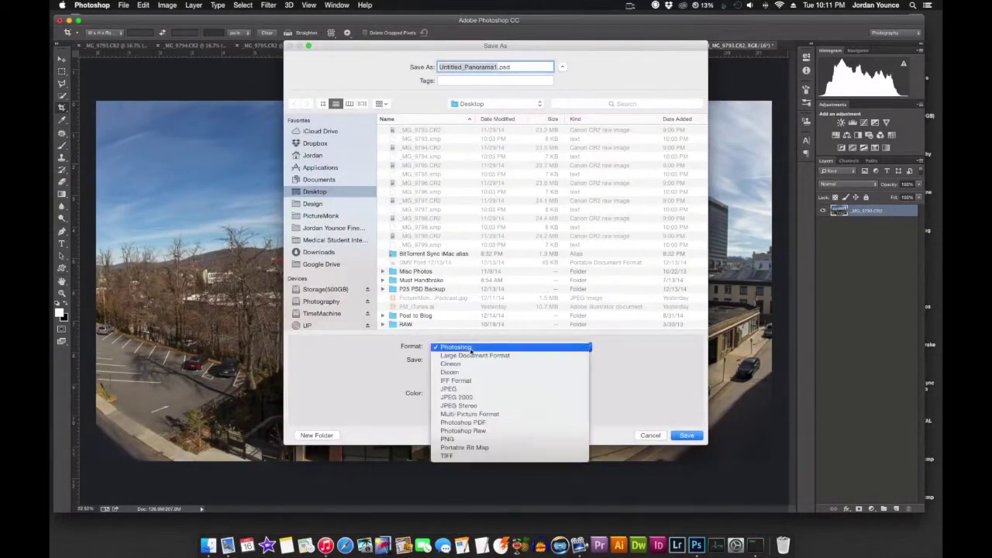
left_click(455, 455)
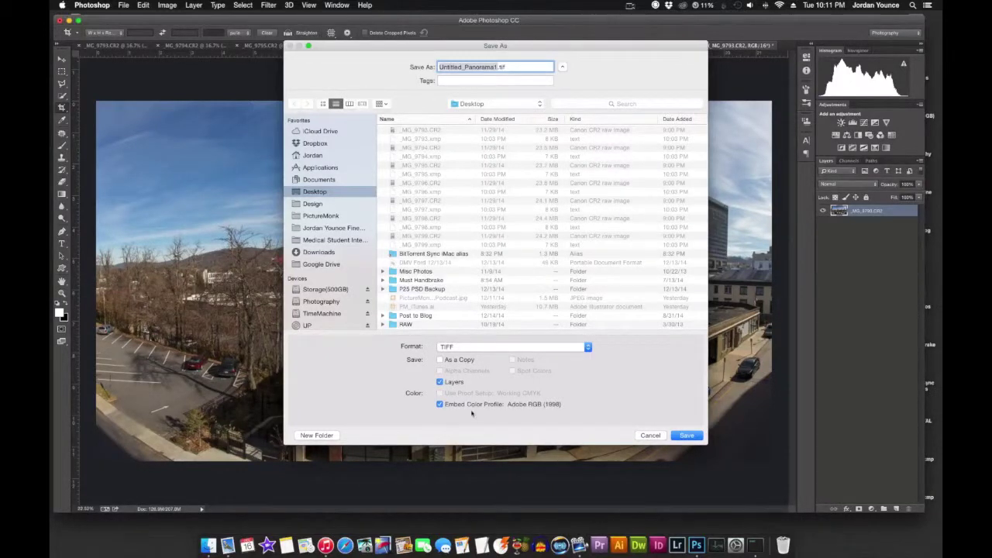
left_click(440, 382)
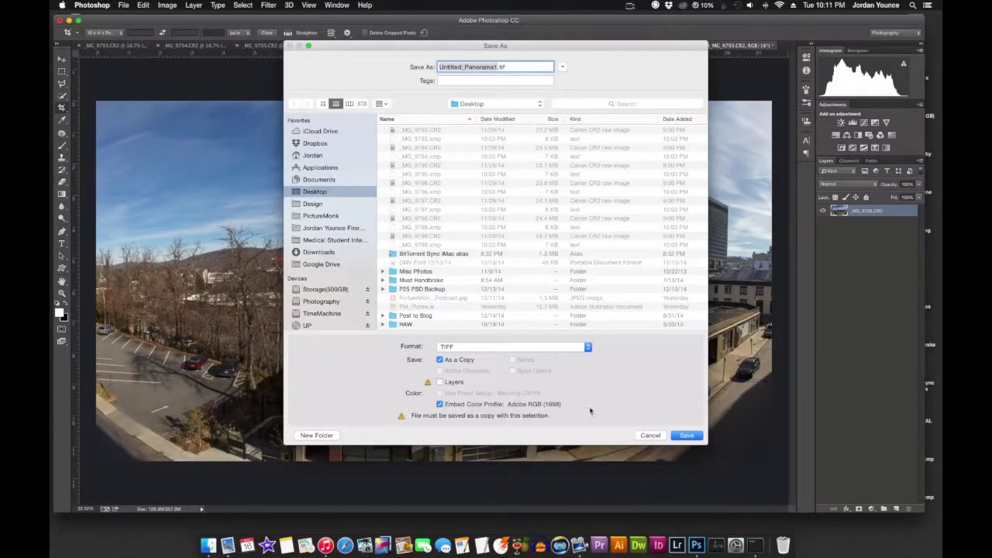
left_click(685, 436)
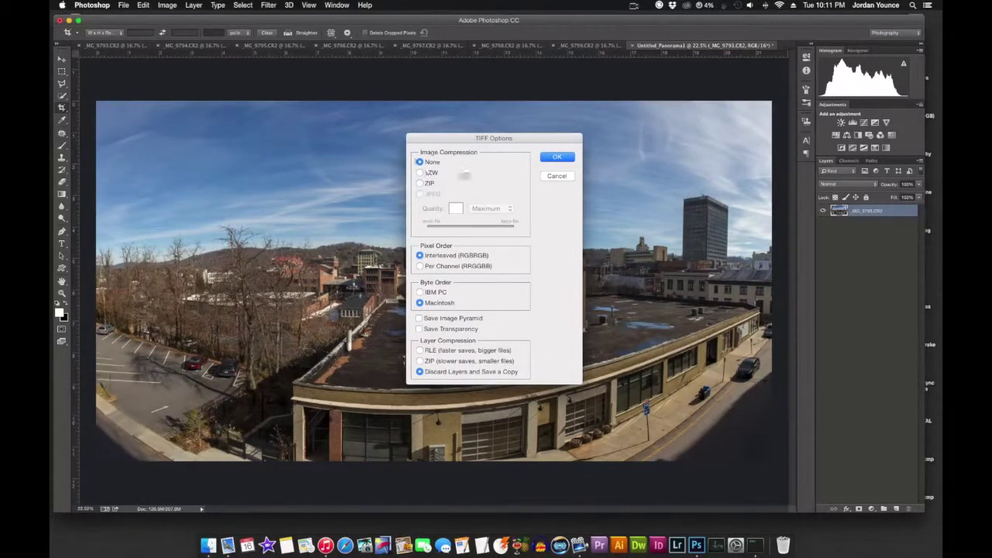
left_click(553, 159)
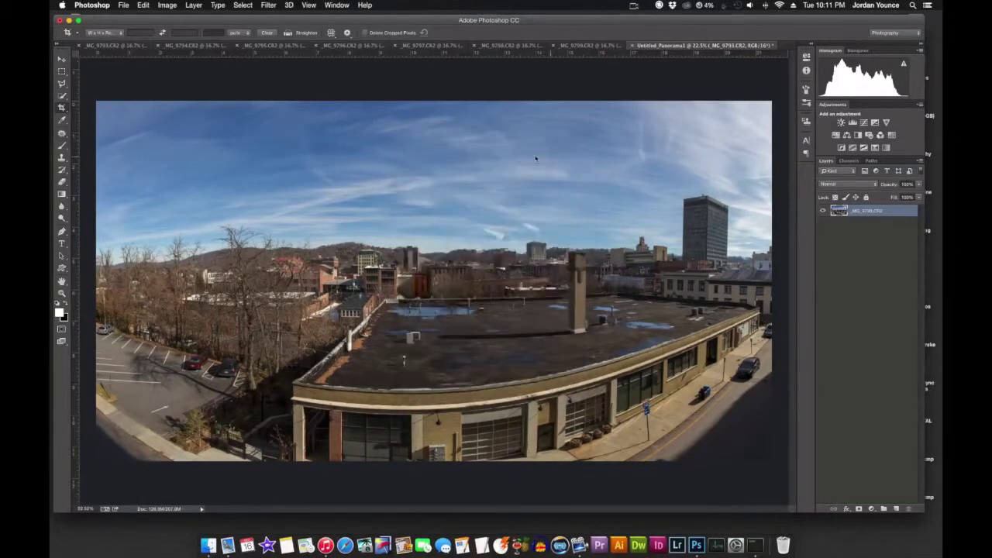
left_click(69, 20)
Step: Import Untitled_Panorama1.tif from the desktop into the Lightroom Library
left_click(77, 24)
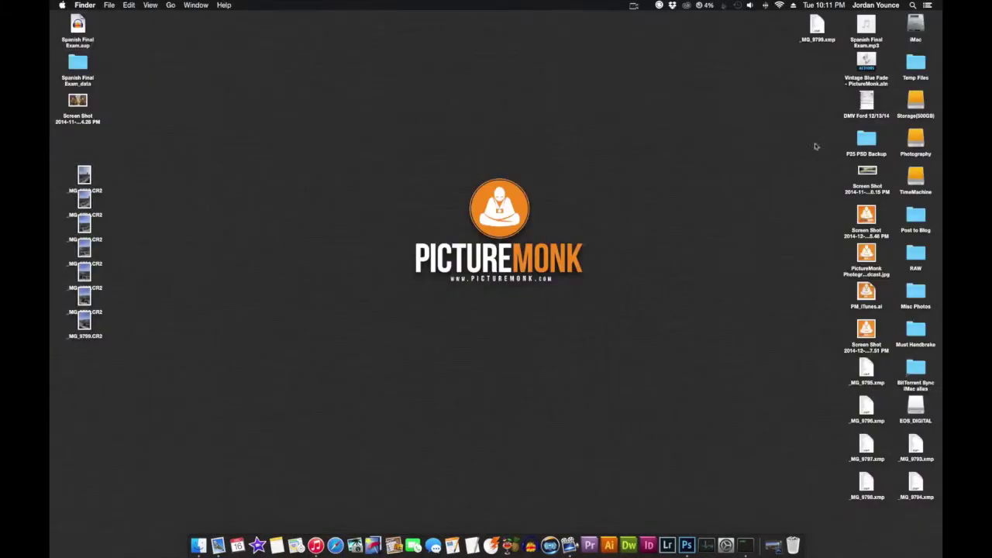
left_click(814, 71)
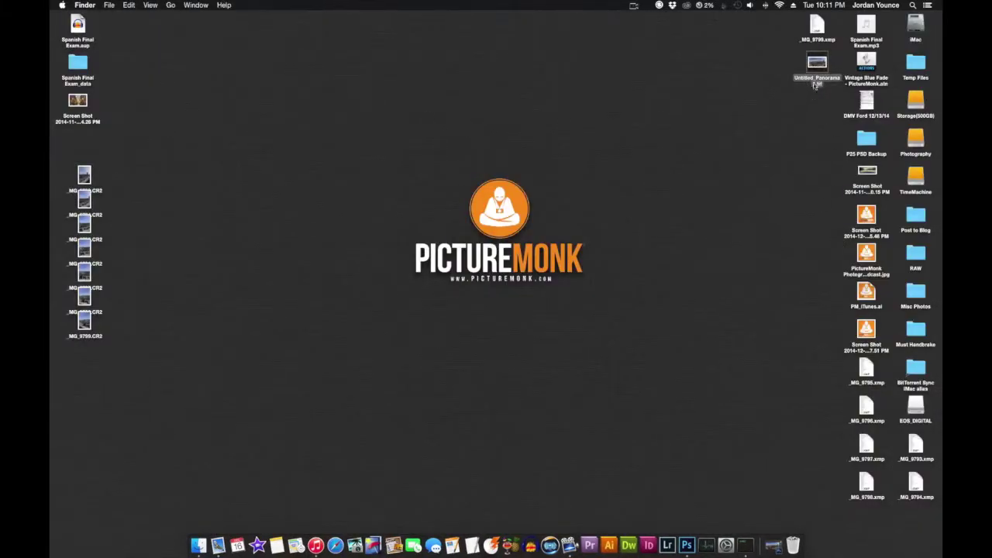
left_click_drag(812, 67, 665, 552)
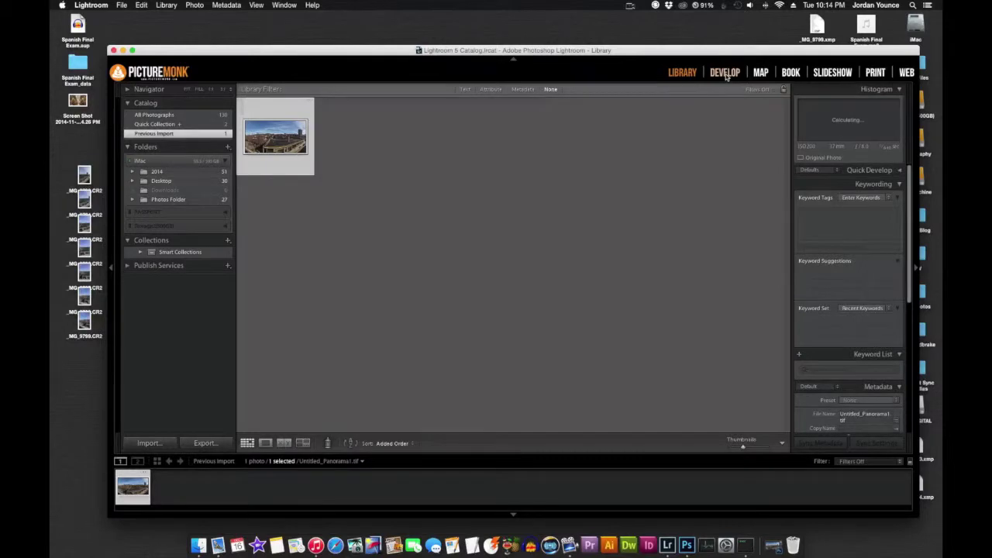
Step: Open Untitled_Panorama1.tif in Lightroom's Develop module
left_click(725, 72)
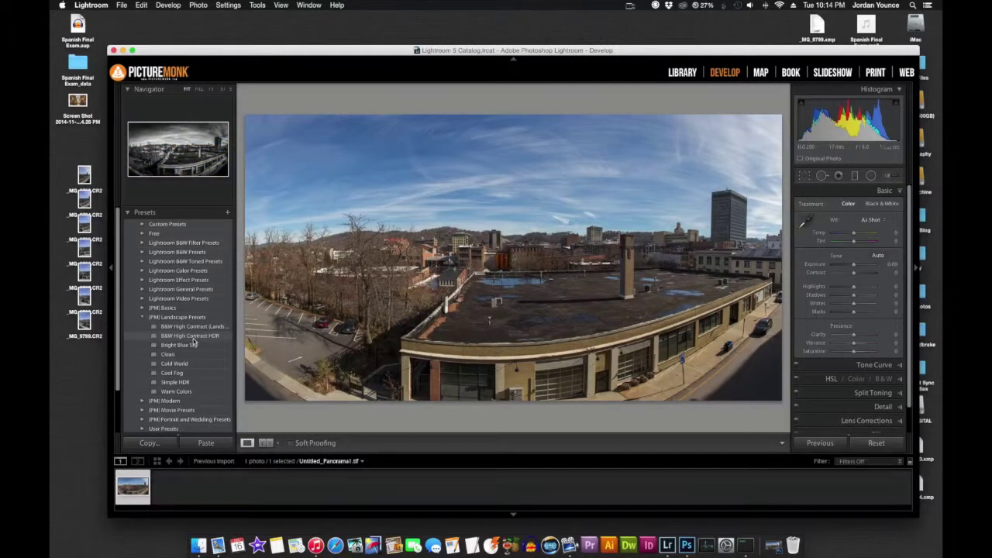
Step: Apply the B&W High Contrast HDR preset and raise Exposure to +0.95
left_click(193, 339)
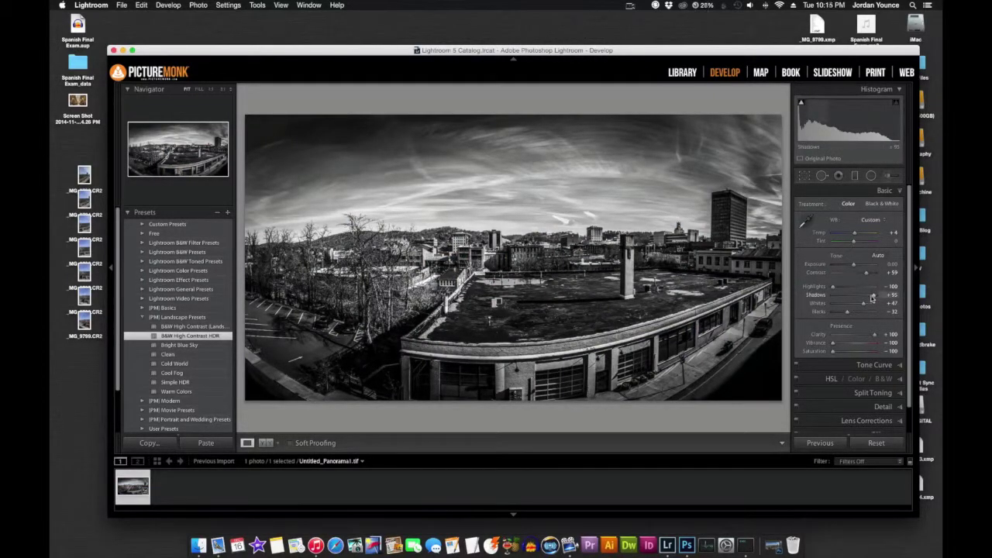
left_click_drag(852, 266, 857, 267)
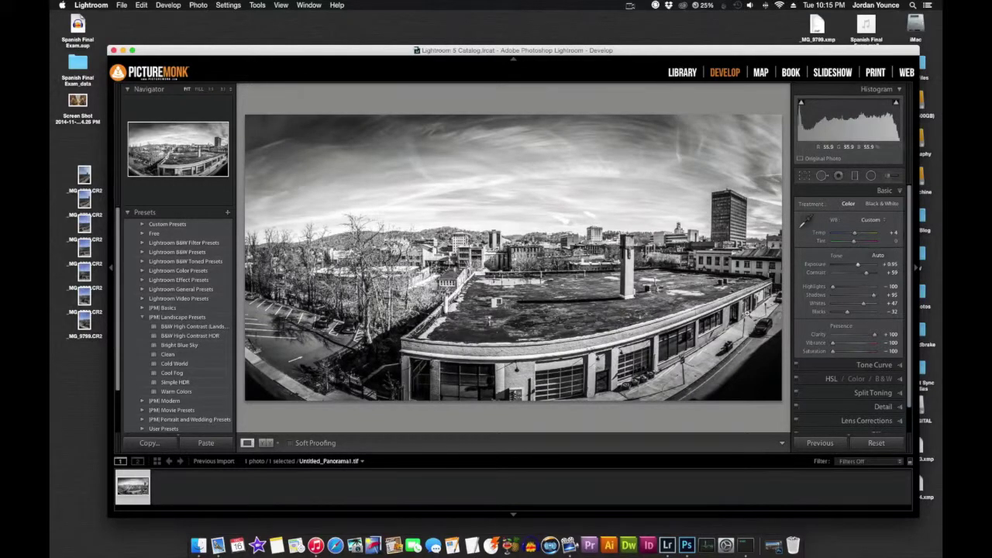